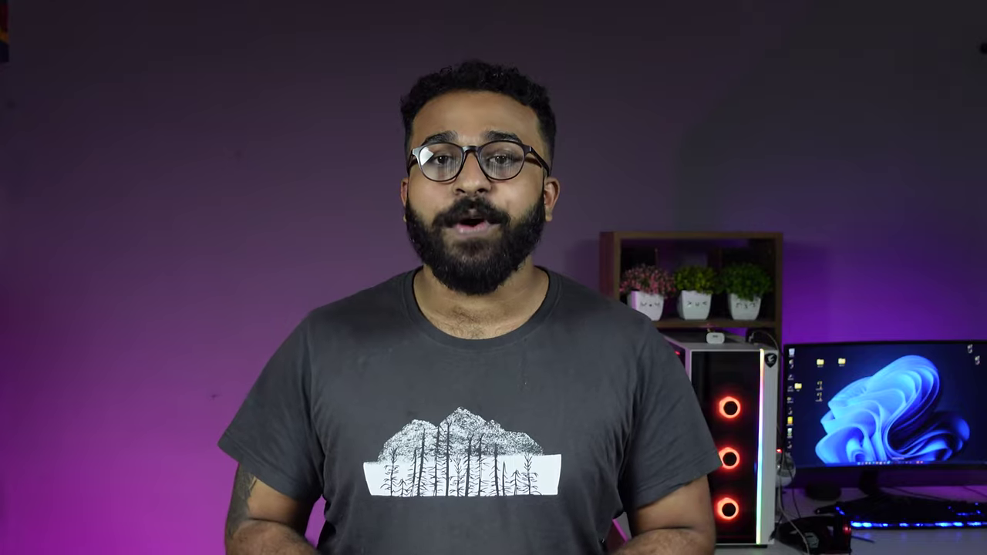
- Open Task Manager with the Ctrl+Shift+Esc shortcut
key(ctrl+shift+Escape)
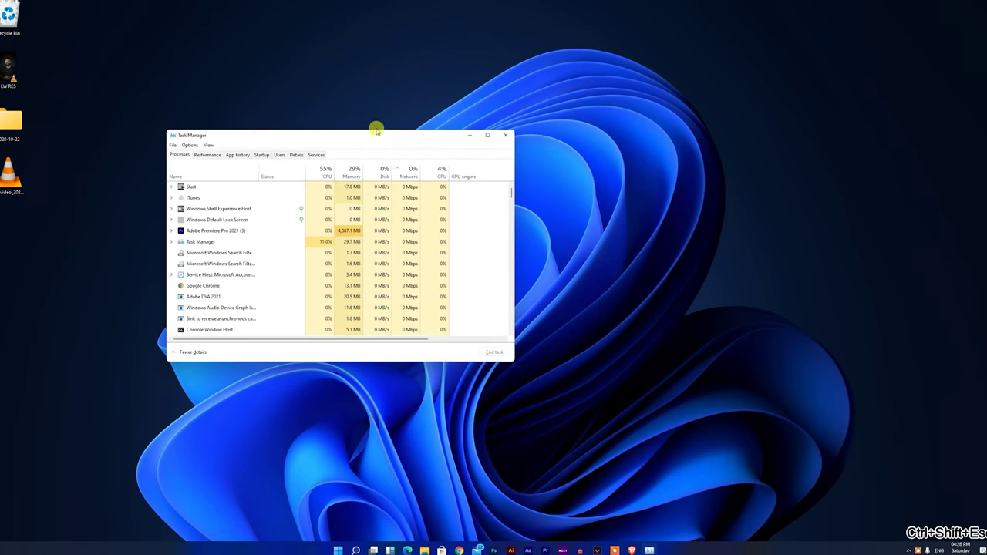
- Disable Google Chrome in the Startup apps list
drag(378, 133, 458, 121)
mouse_move(568, 126)
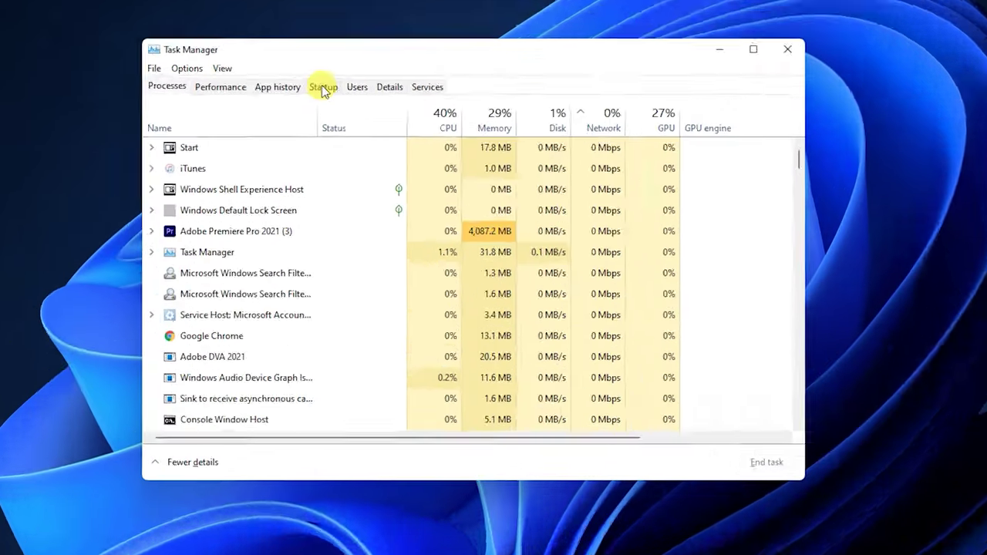
click(340, 144)
scroll(423, 187, down, 1)
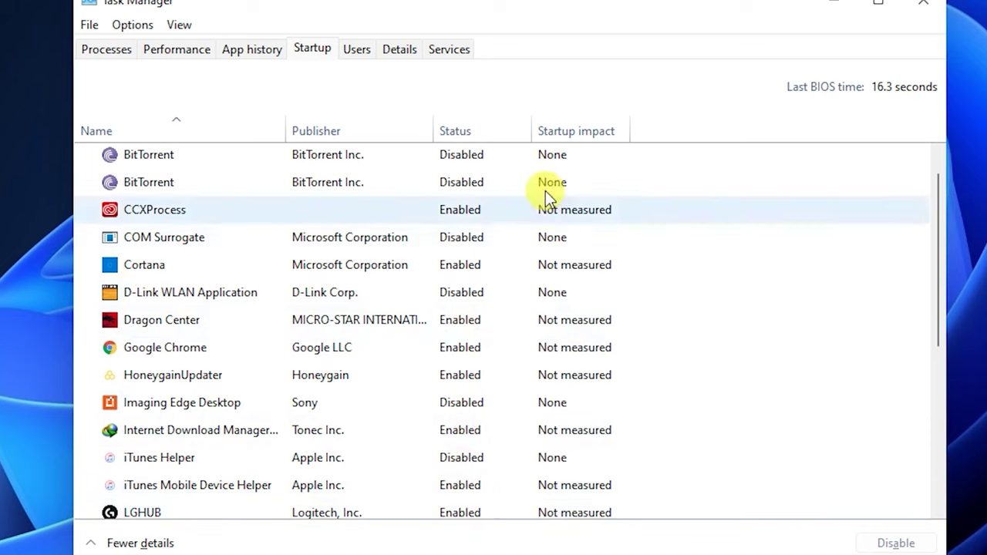
click(507, 166)
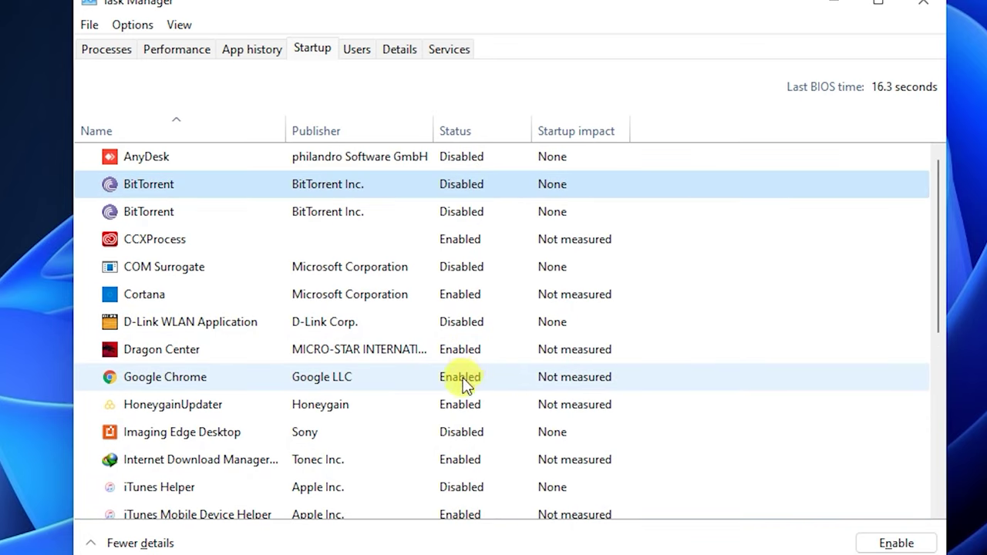
right_click(465, 379)
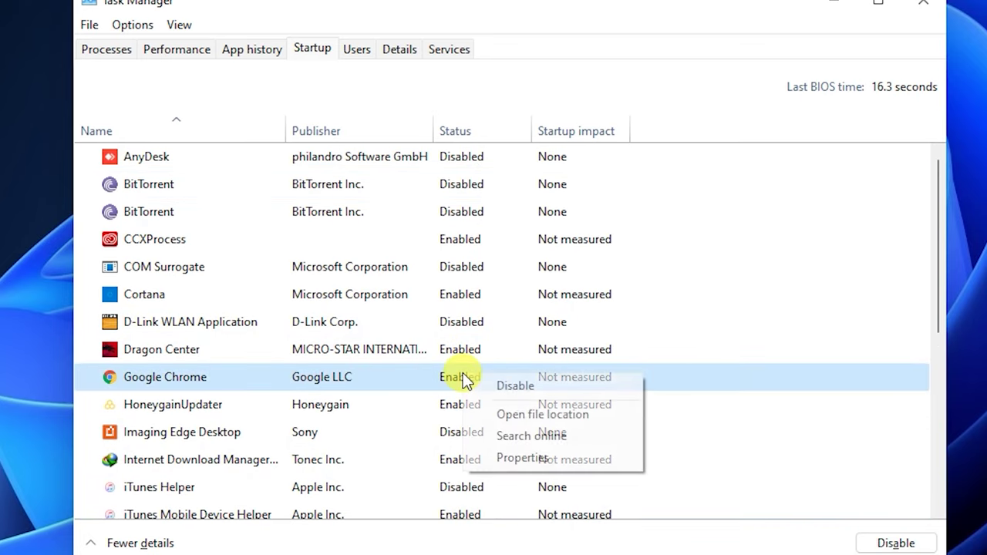
click(503, 387)
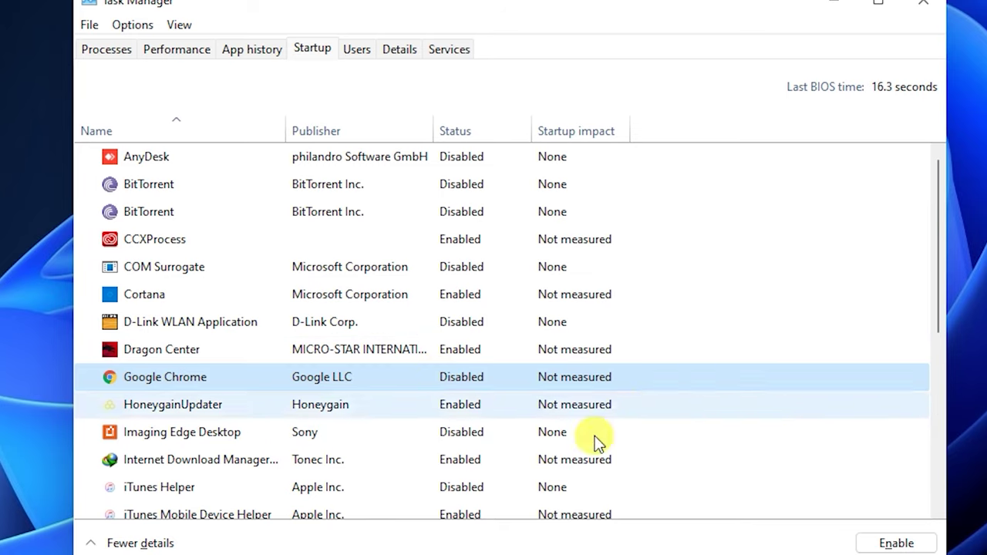
- Disable Internet Download Manager at startup as well
click(457, 461)
right_click(455, 459)
click(485, 469)
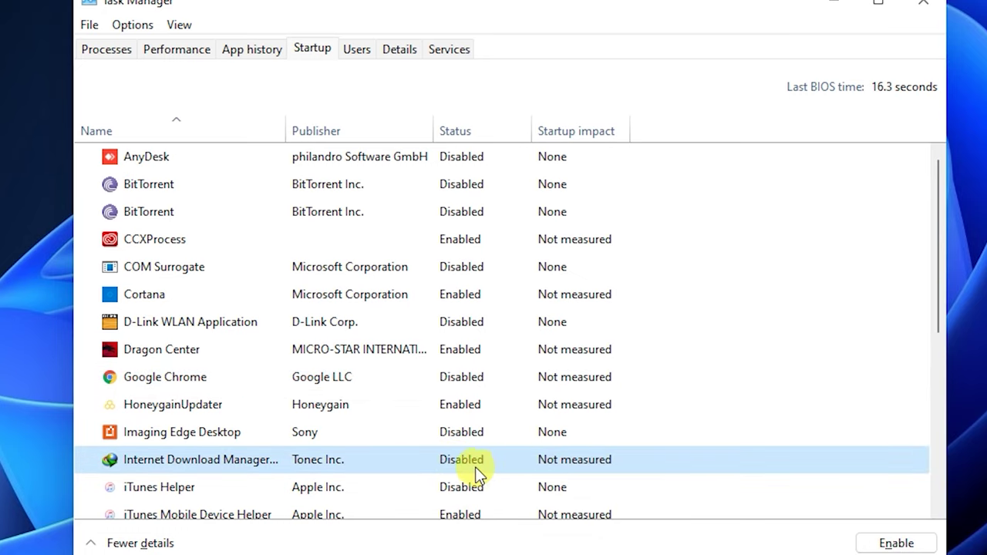
scroll(475, 467, down, 1)
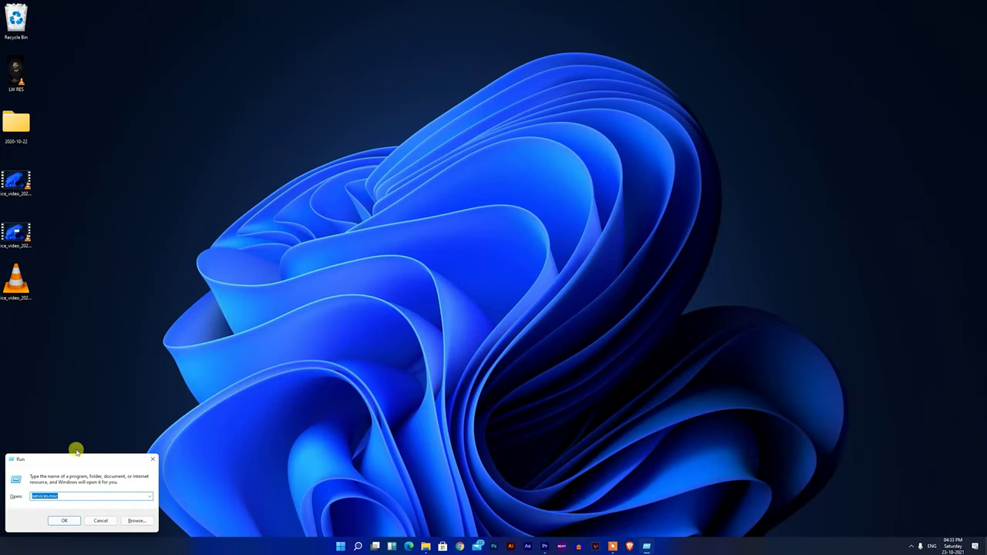
- Run services.msc from the Run box to launch the Services console
drag(77, 452, 470, 223)
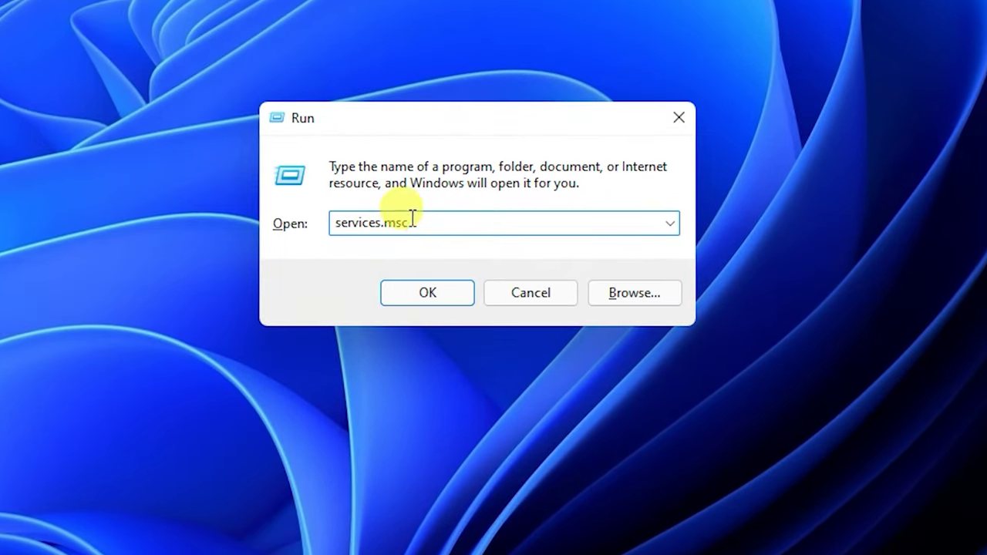
drag(428, 223, 318, 231)
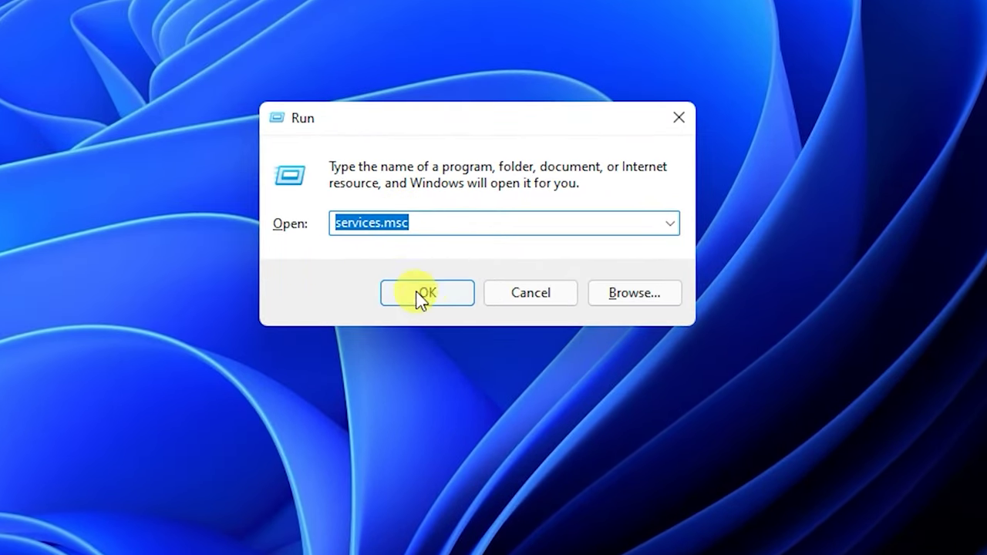
click(426, 293)
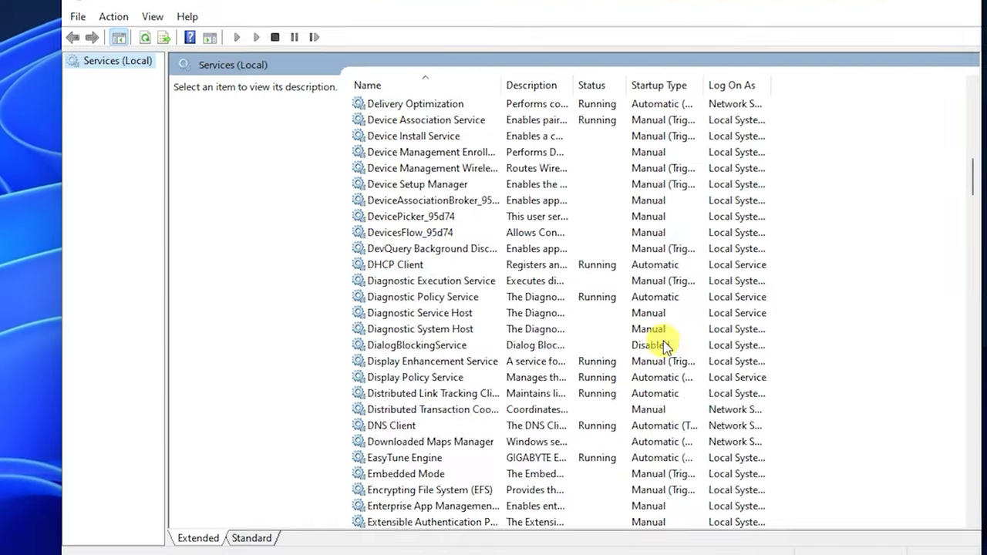
- Change Brave Update Service (brave) startup type to Manual in its Properties and confirm
scroll(661, 342, up, 7)
scroll(658, 340, up, 6)
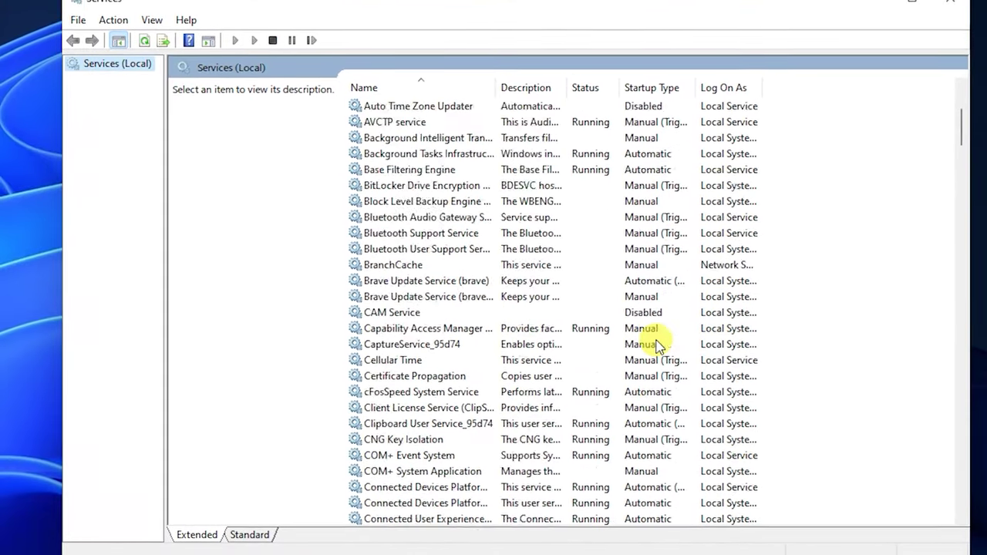
scroll(652, 339, down, 2)
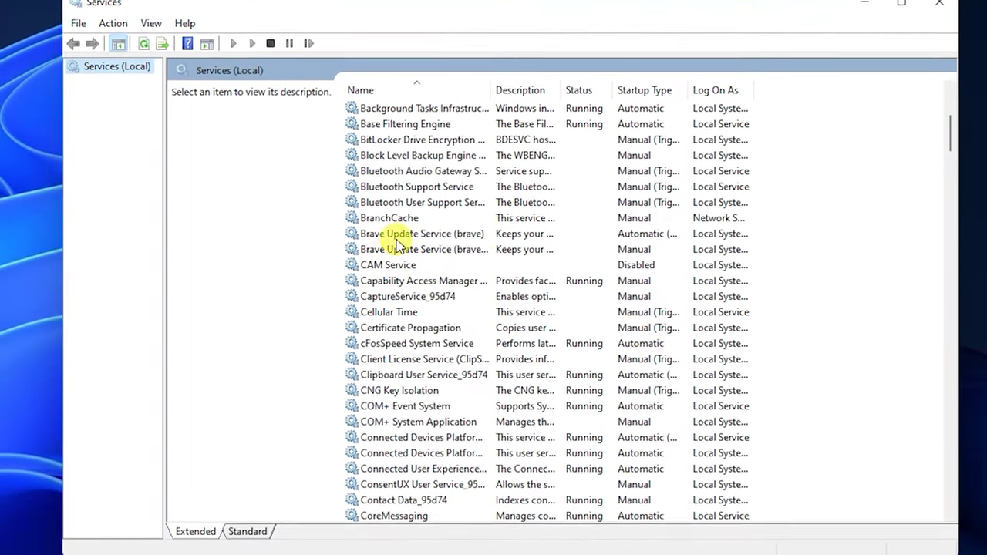
click(631, 237)
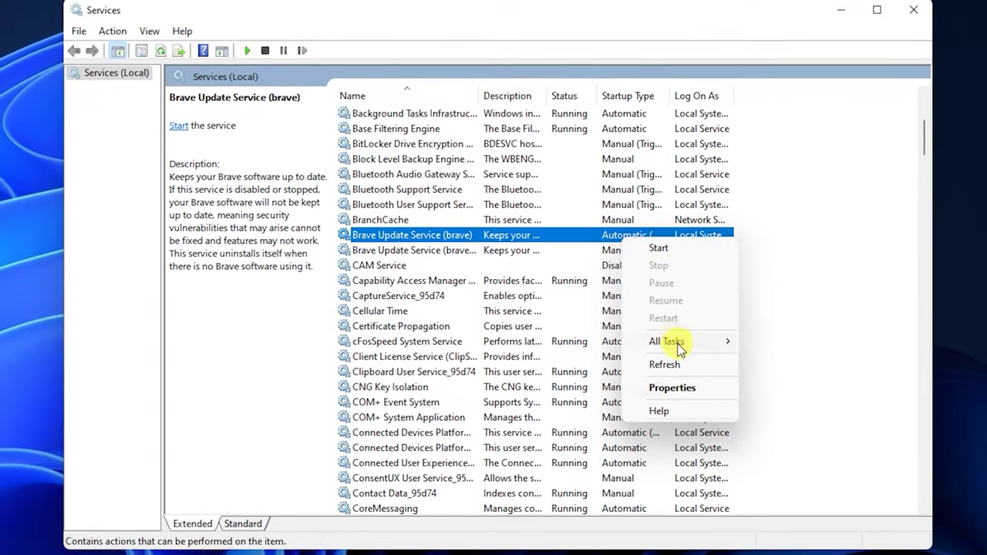
click(682, 389)
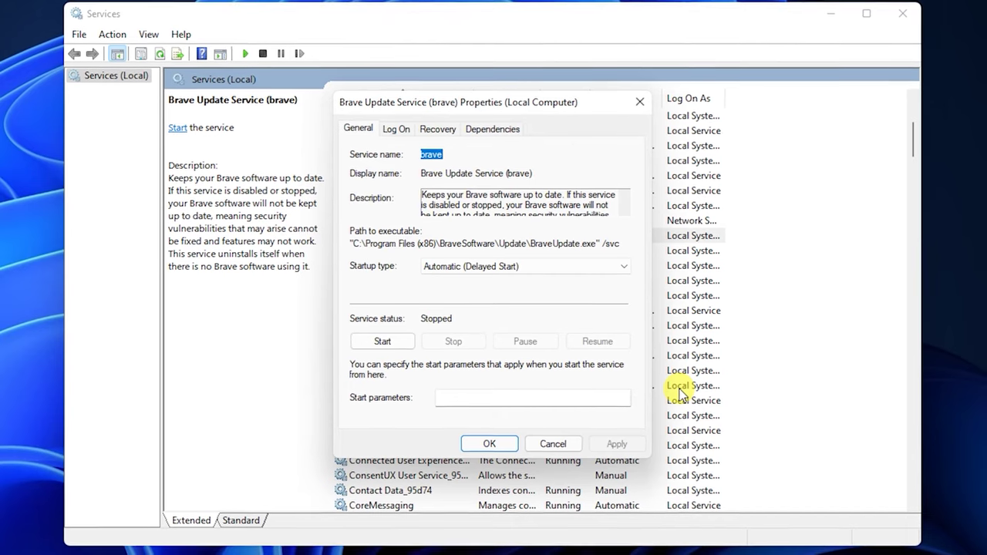
click(519, 267)
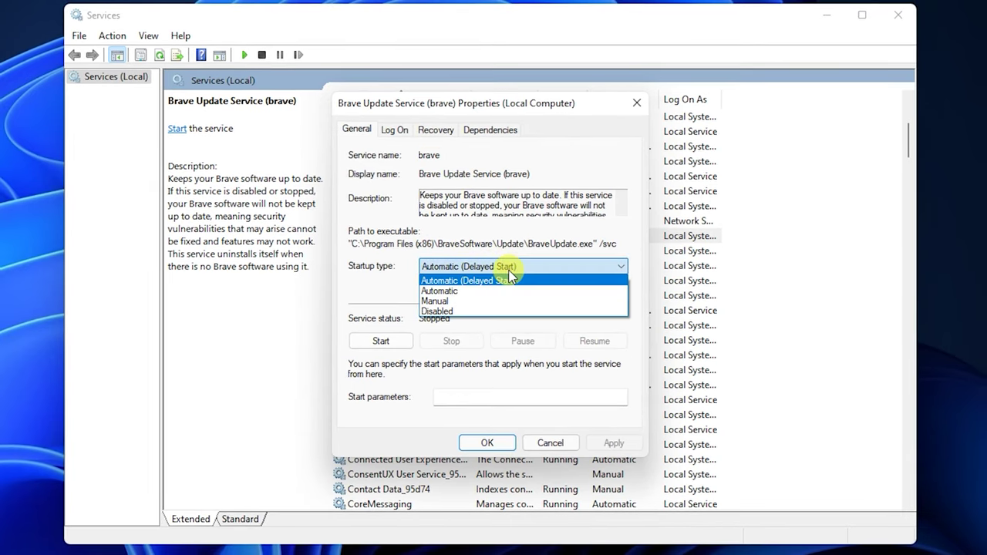
click(472, 303)
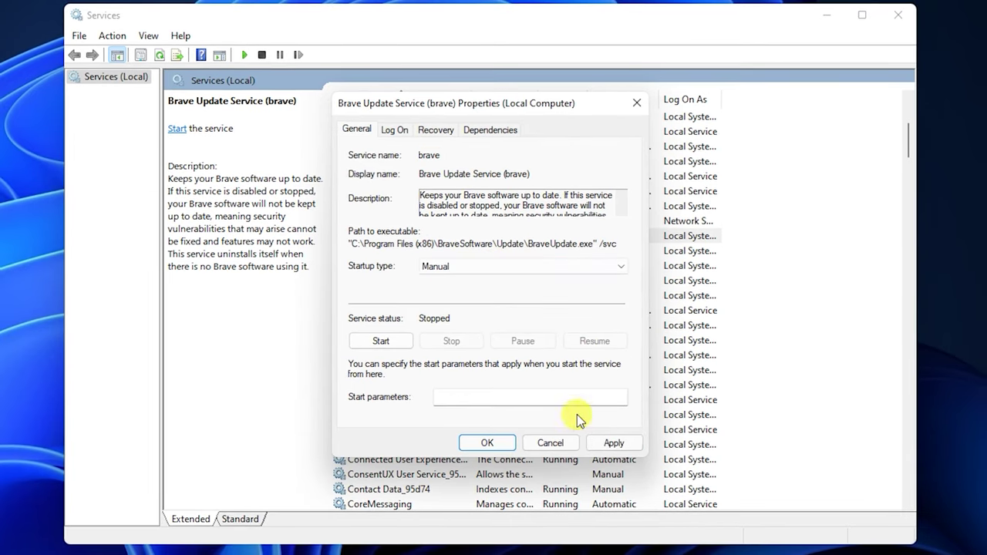
click(484, 445)
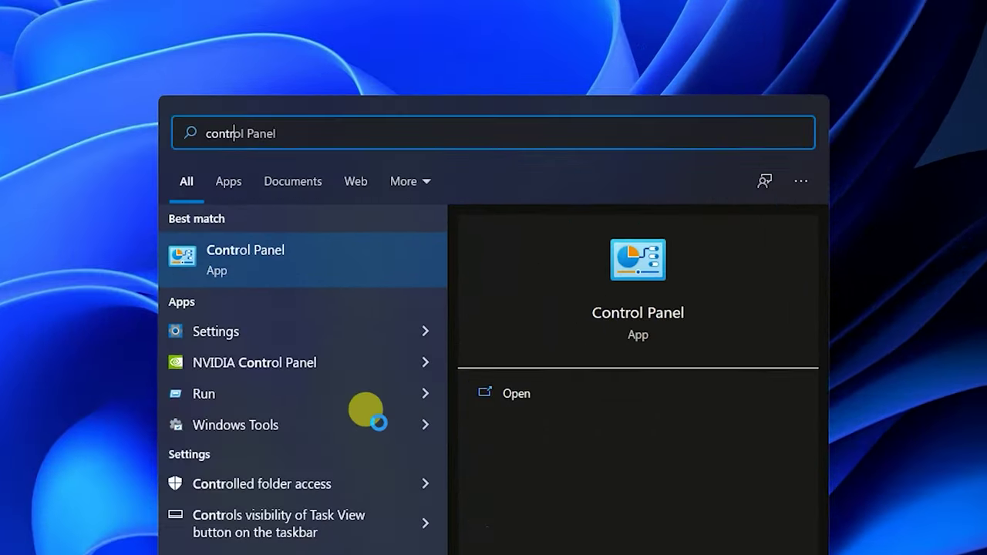
- Remove XSplit Broadcaster via Control Panel's Uninstall a program list, confirming Yes
click(404, 360)
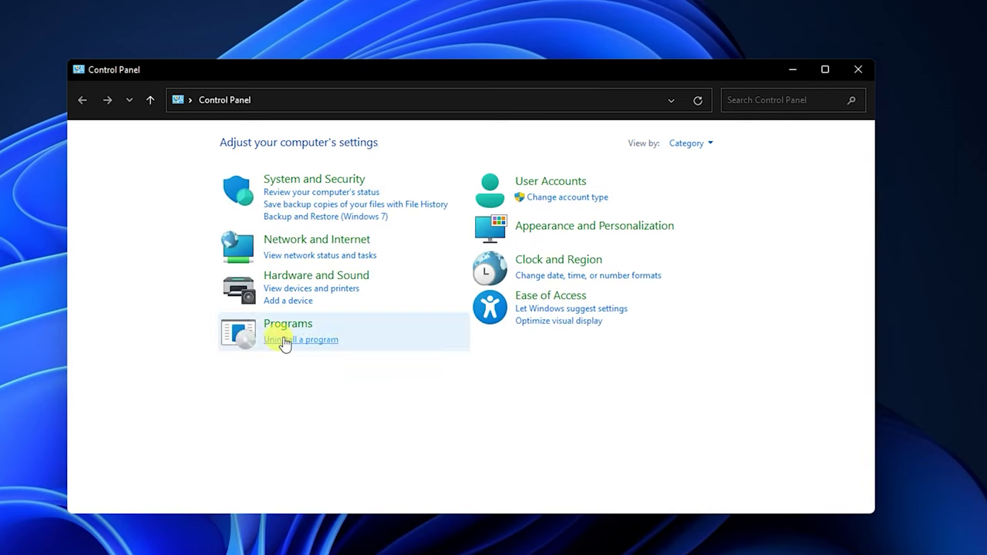
click(283, 340)
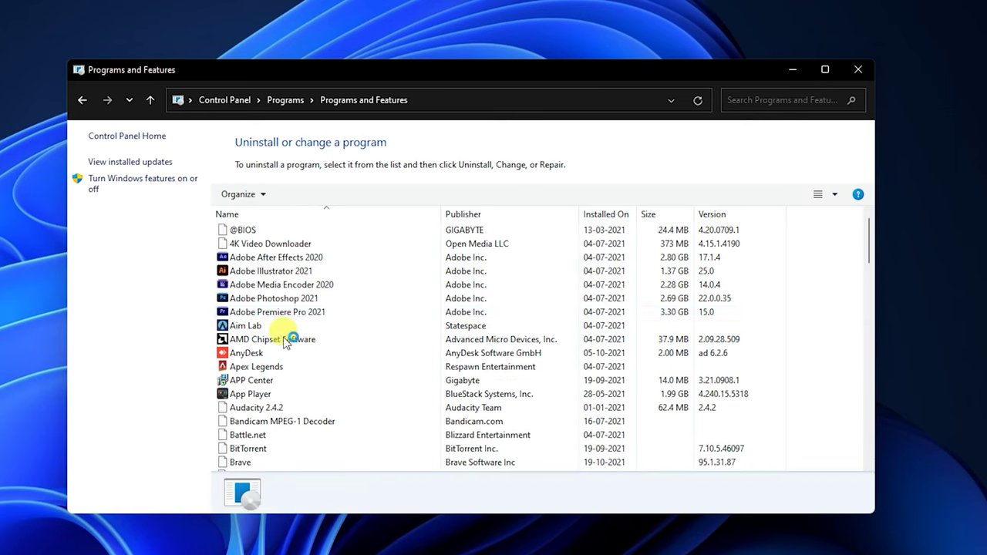
scroll(349, 258, down, 4)
scroll(349, 258, down, 20)
right_click(320, 462)
click(322, 469)
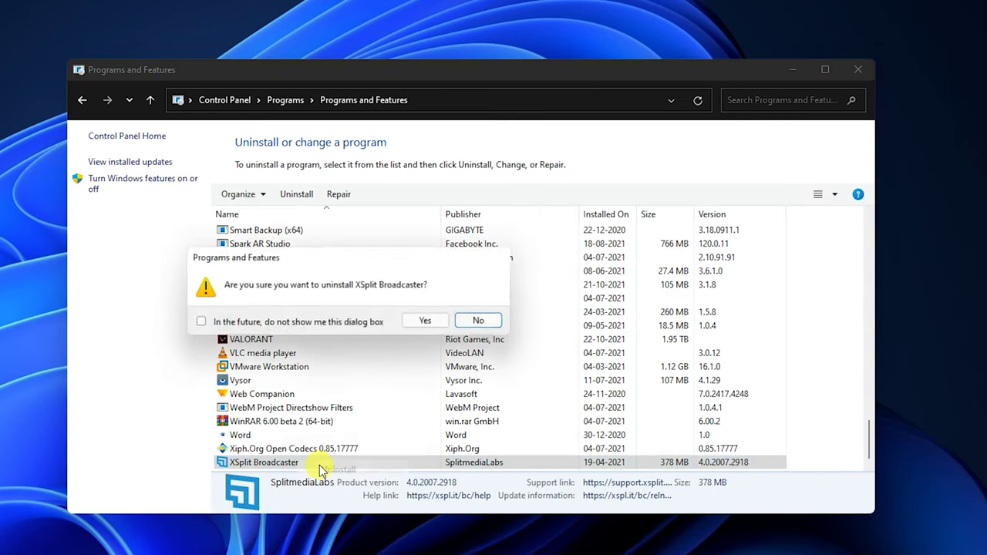
click(425, 321)
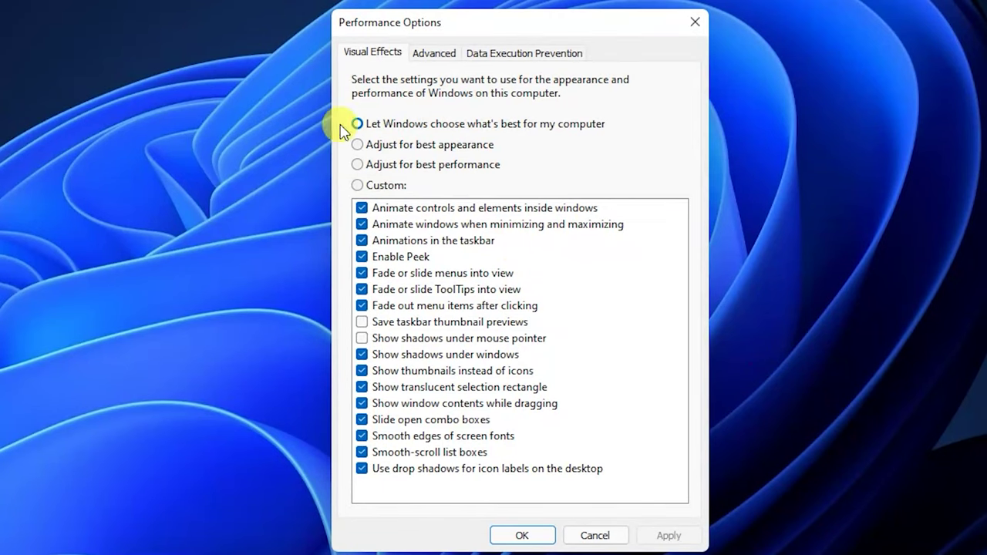
- Select Adjust for best performance, then re-tick animations, thumbnails, pointer shadows and selection rectangle
click(358, 166)
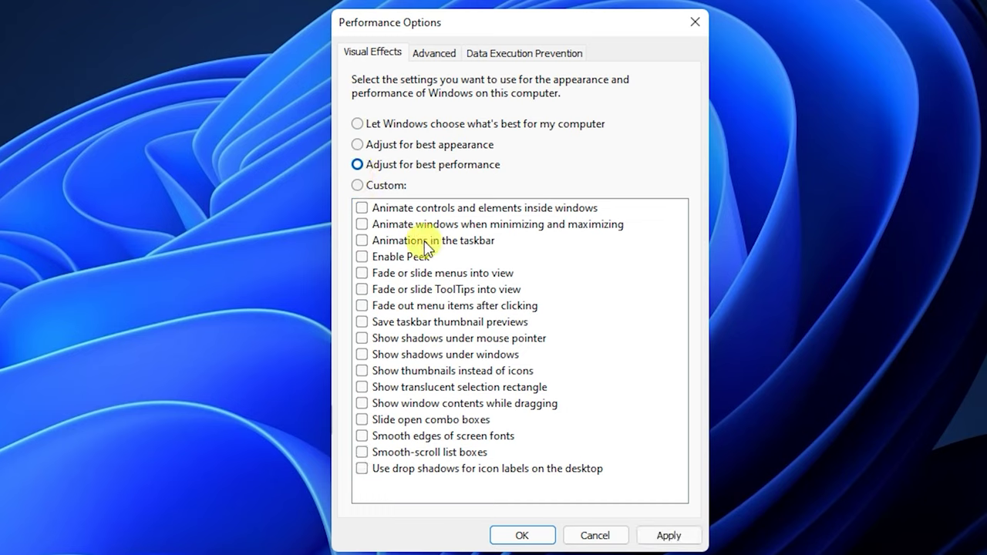
click(363, 208)
click(363, 224)
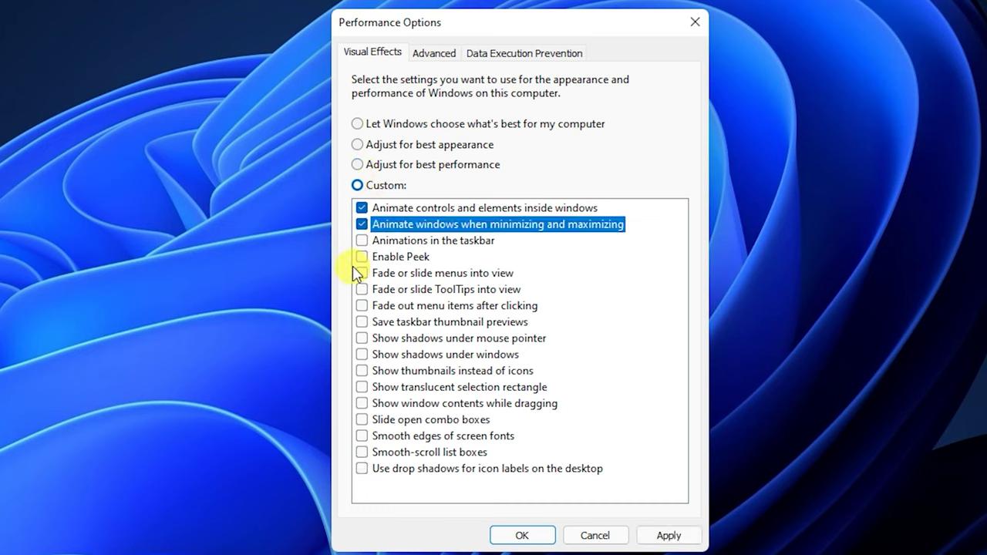
click(362, 321)
click(362, 338)
click(363, 420)
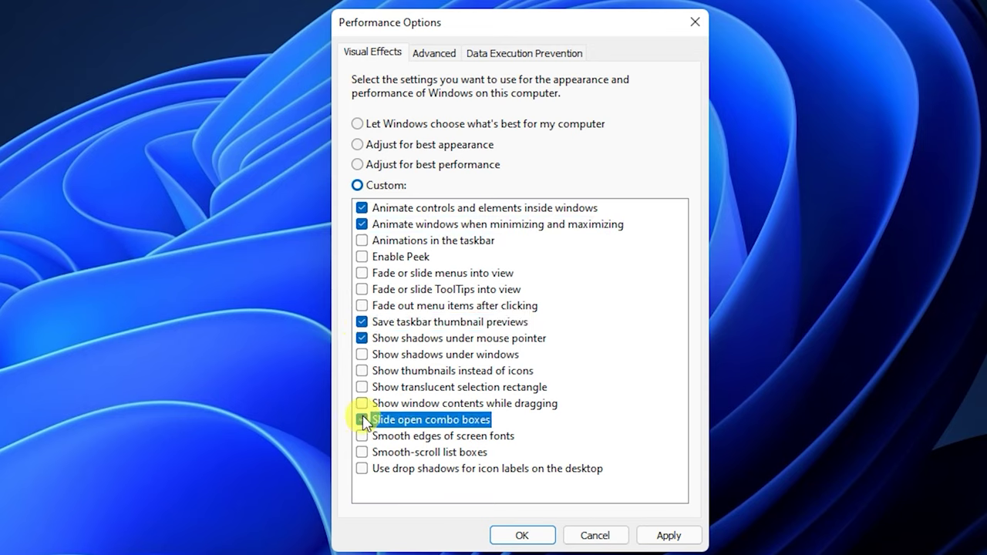
click(365, 388)
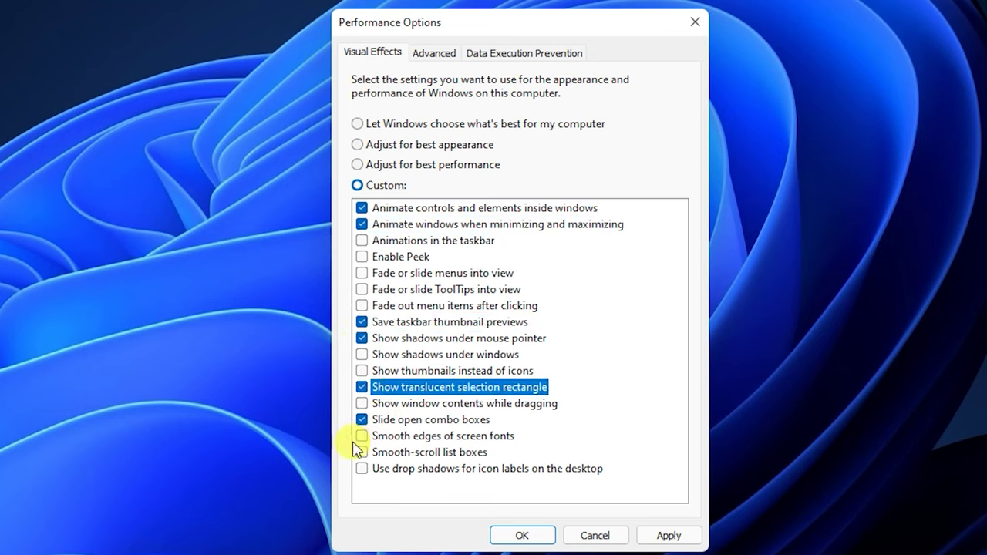
- Try the automatic and best-appearance presets, return to best performance and apply
click(361, 125)
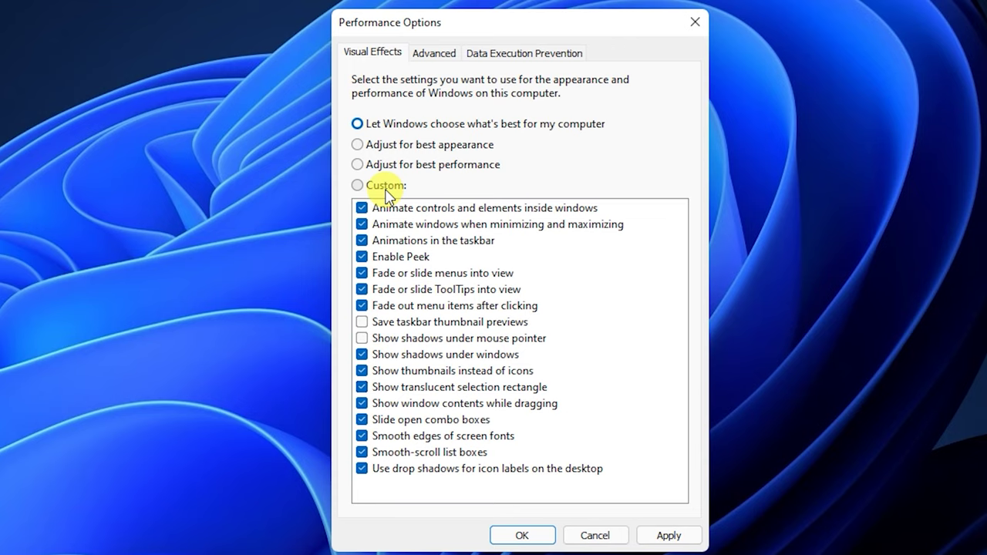
click(359, 146)
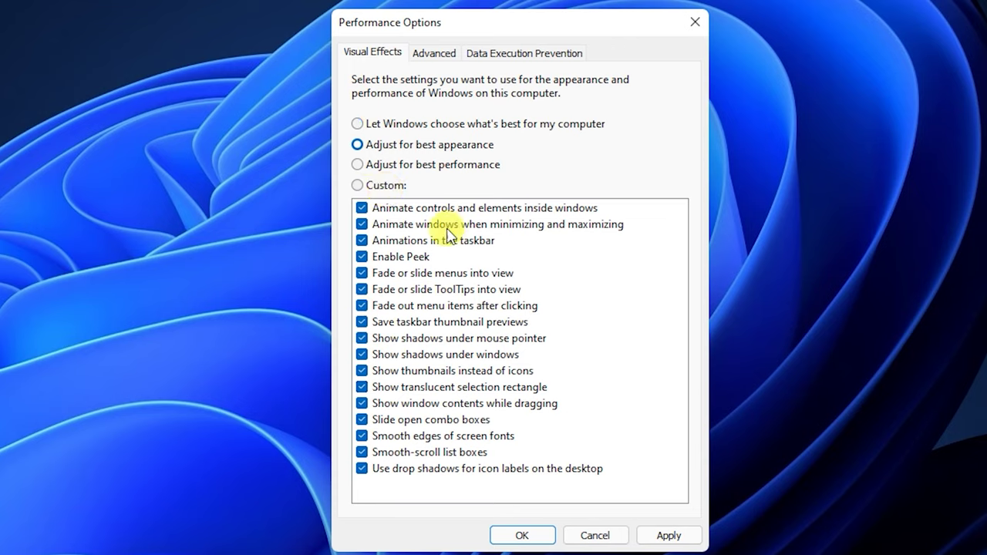
click(358, 167)
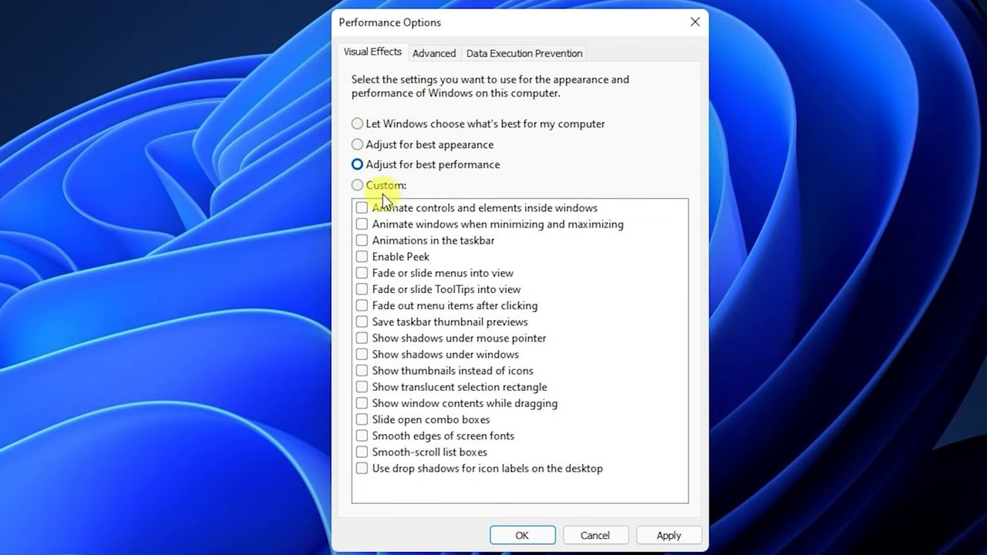
click(670, 537)
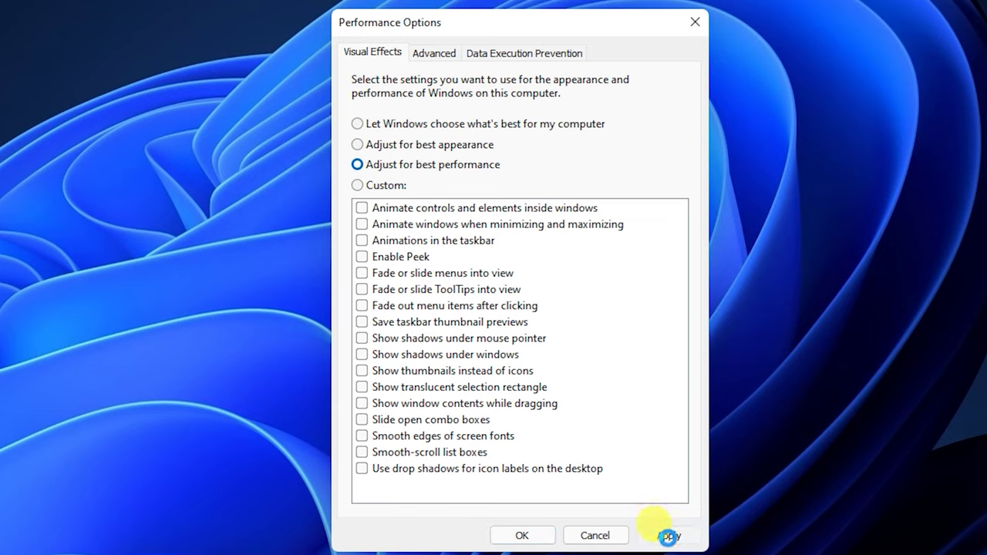
click(668, 537)
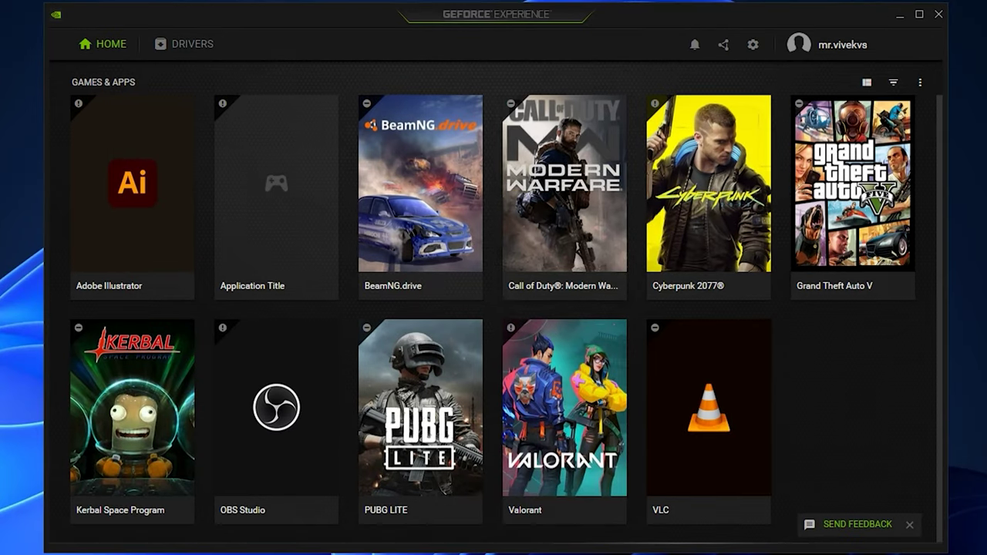
- On the Drivers page, check for a graphics driver newer than 496.13
click(180, 48)
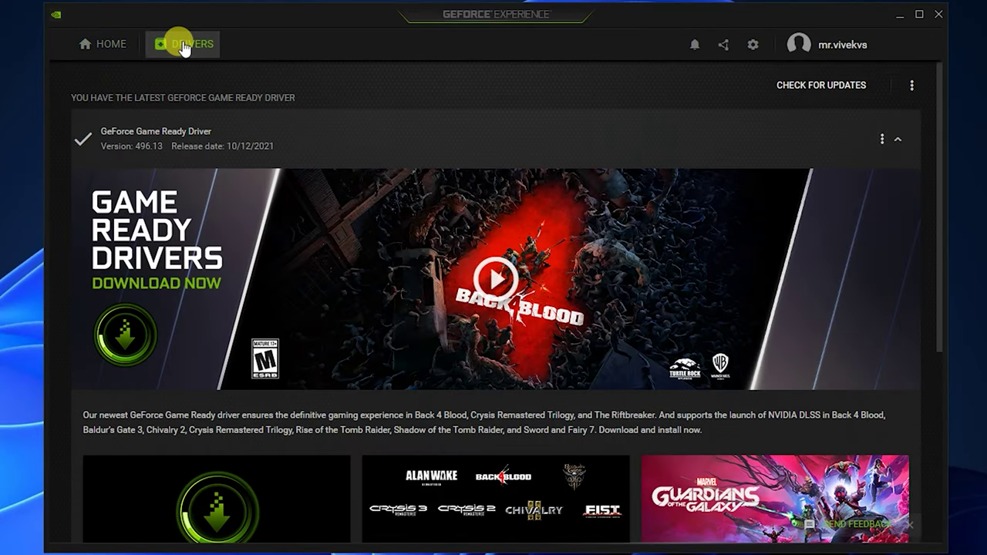
click(824, 85)
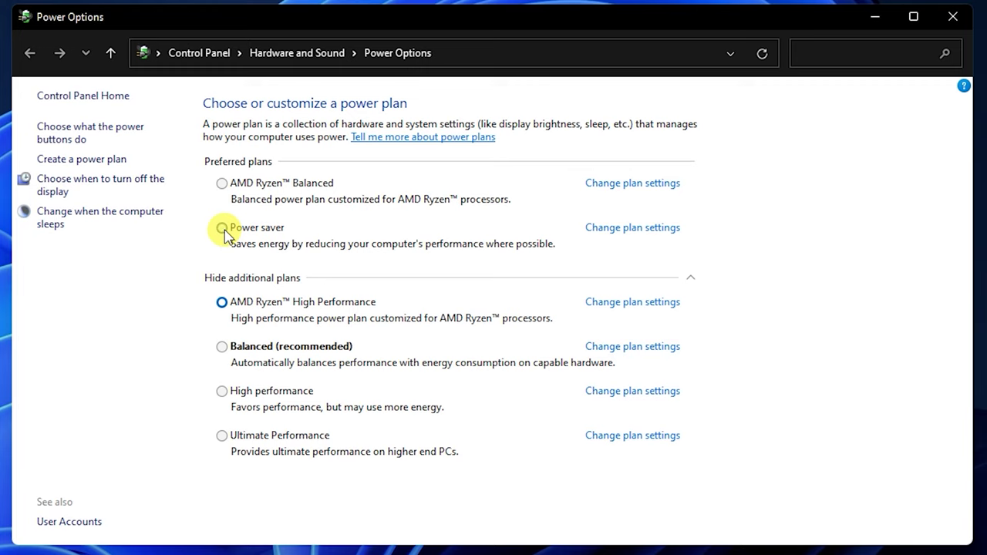
- Select the AMD Ryzen™ High Performance power plan
click(222, 305)
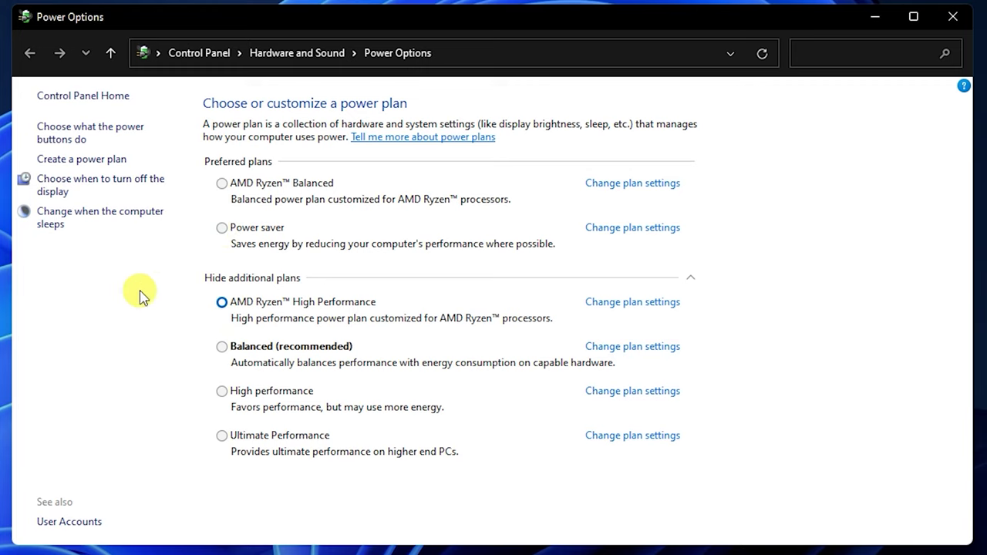